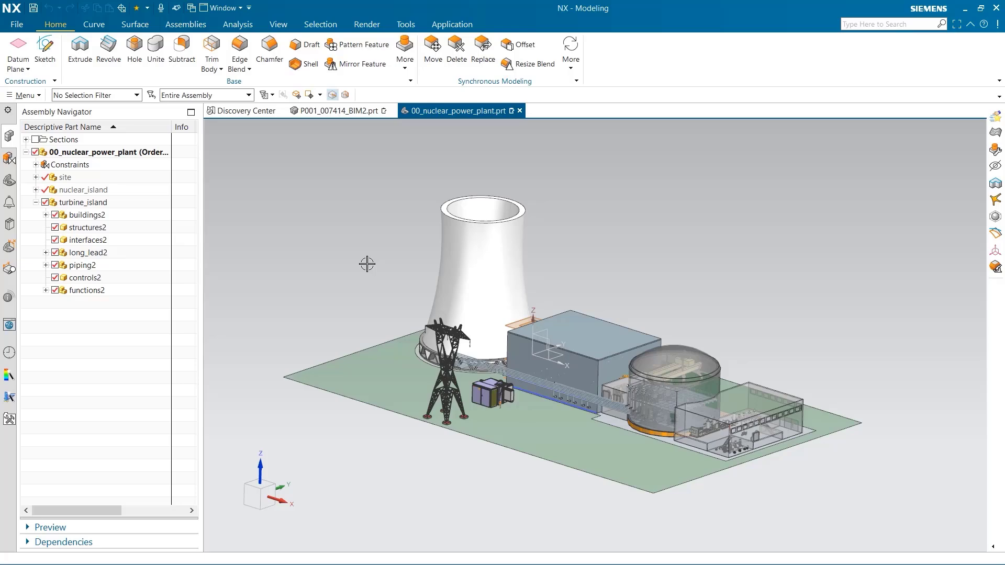
- Hide Roof (3) in the building part and drop a Door Smart from the Doors library onto the back wall
left_click(354, 116)
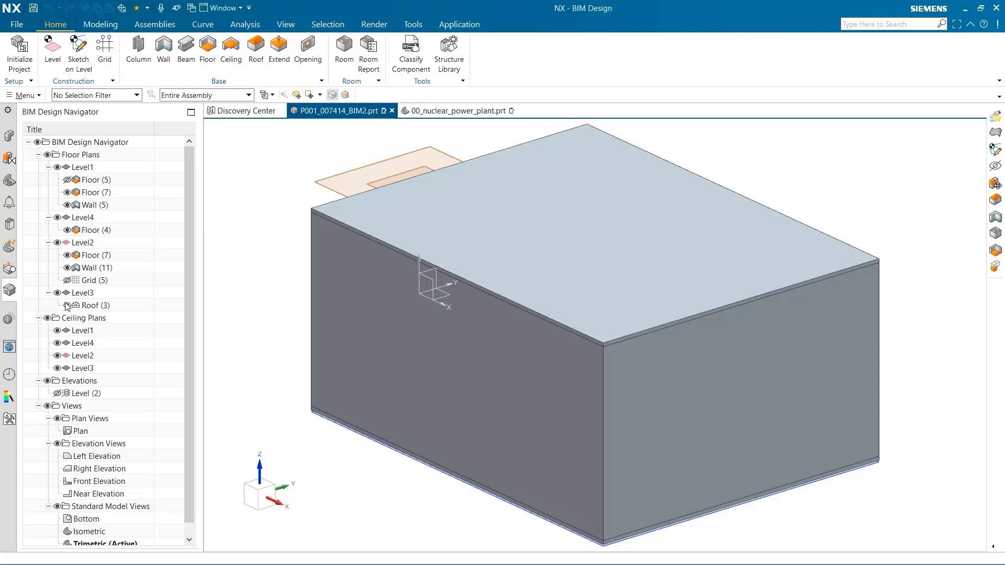
left_click(67, 305)
left_click(10, 226)
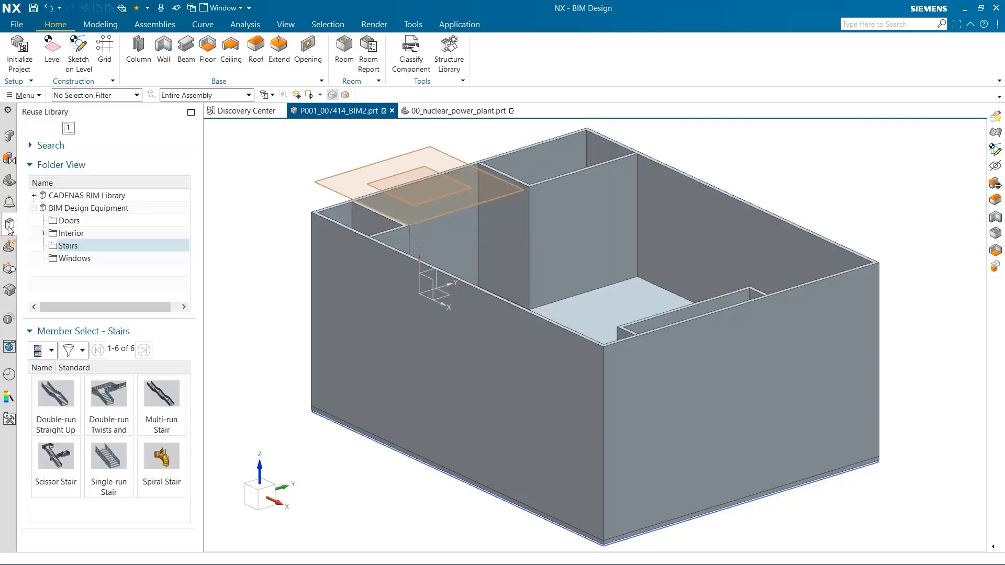
left_click(70, 221)
middle_click_drag(311, 363, 291, 372)
left_click_drag(61, 395, 633, 245)
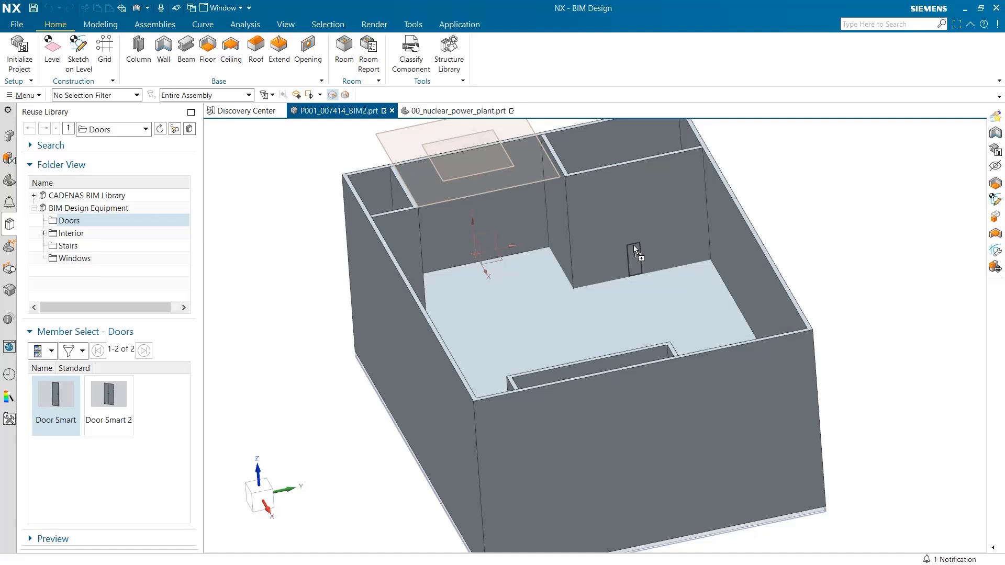
- Set the Door Smart's DRIVER_DoorStatus to open and accept the 650-wide left-hinged door
scroll(634, 245, "up", 8)
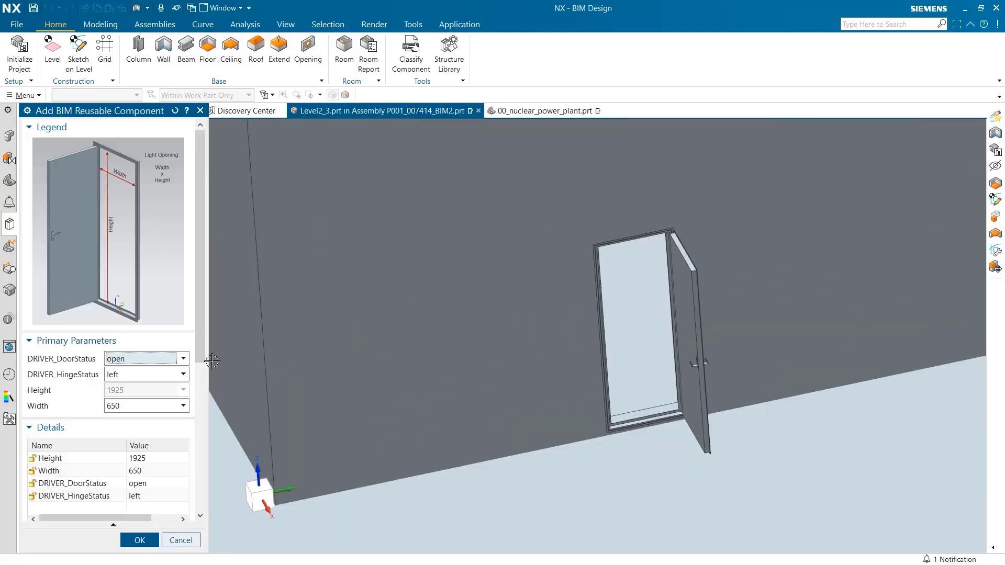
left_click(186, 360)
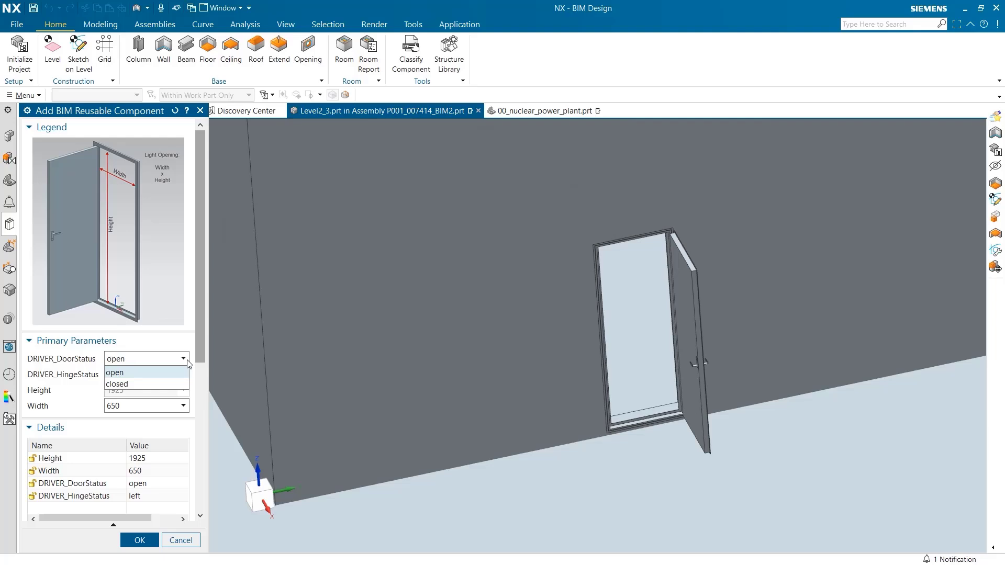
left_click(158, 383)
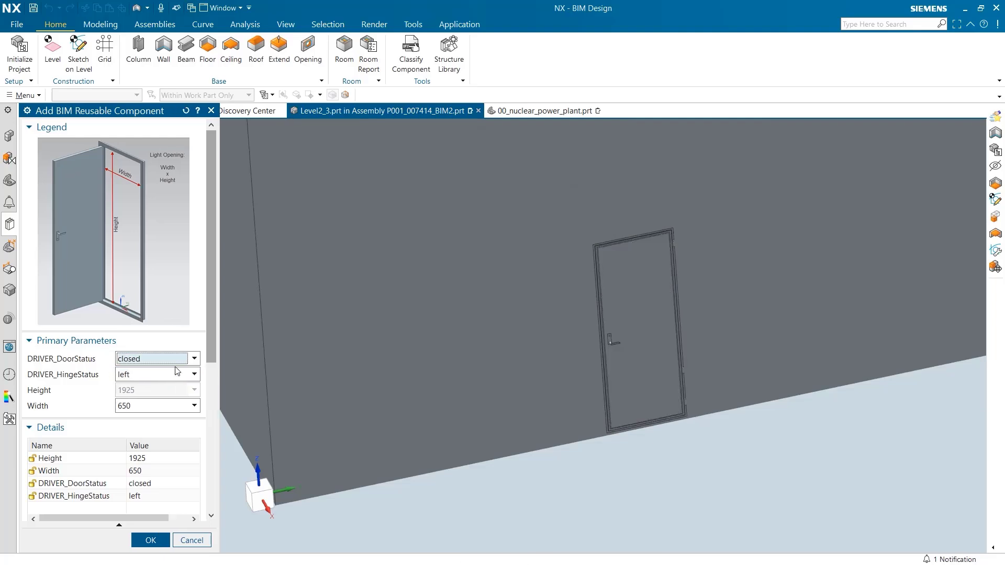
left_click(177, 361)
left_click(169, 370)
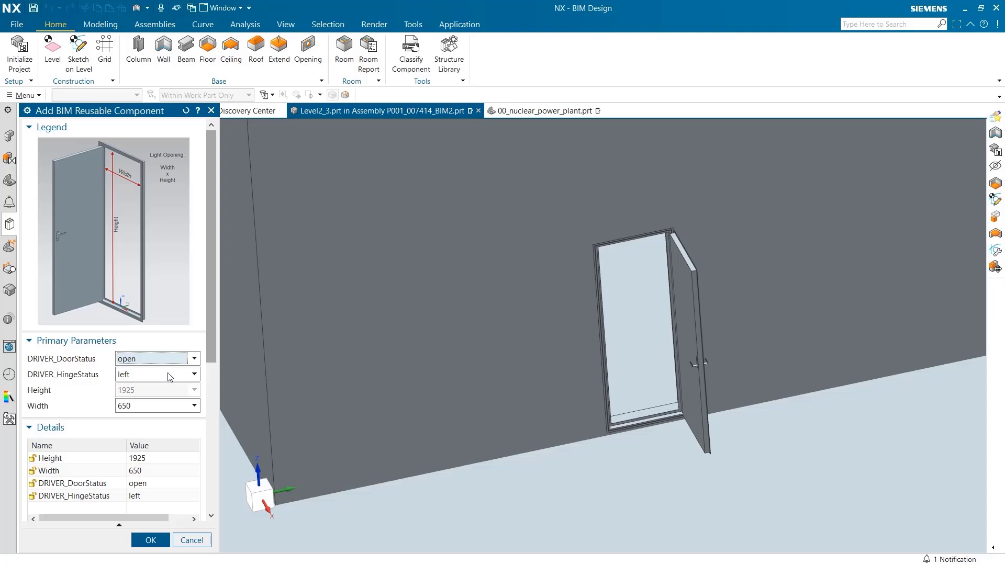
left_click(150, 539)
- Slide the door about 88 in along the wall and confirm its new position
left_click_drag(702, 330, 869, 308)
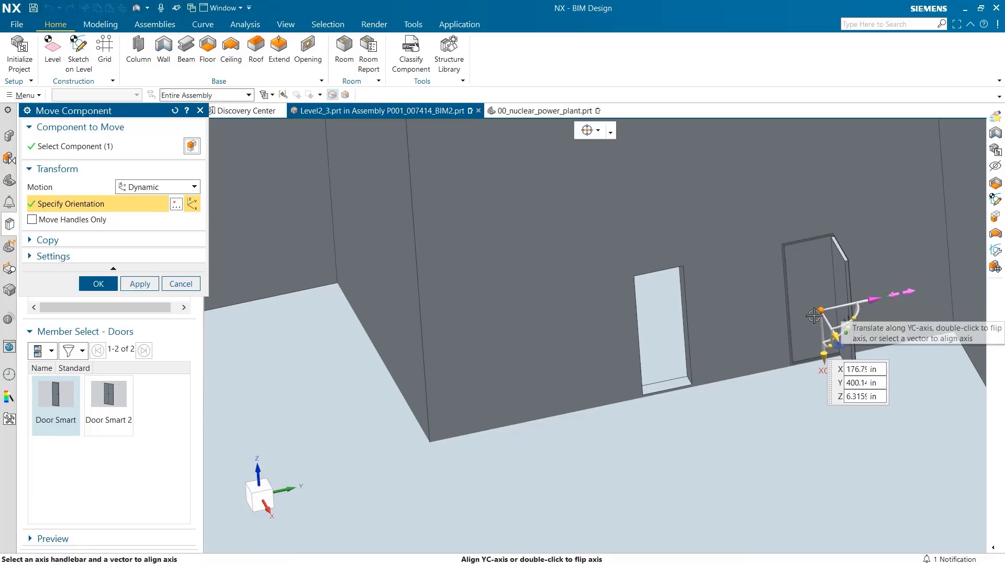
left_click(98, 283)
middle_click_drag(627, 211, 610, 380)
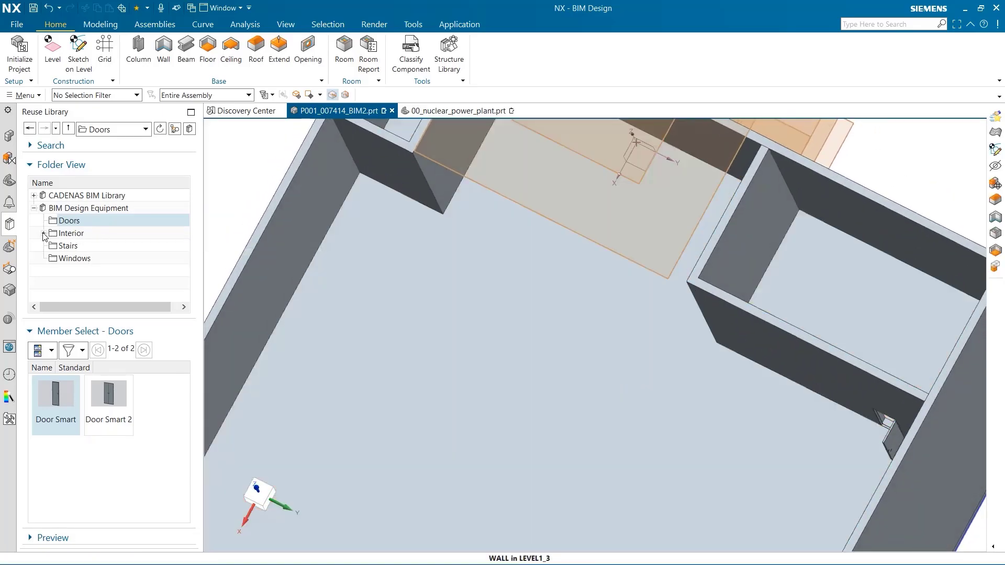
- Drop a Mess Table from Interior > Furniture > Home and Office into the small room
left_click(44, 234)
left_click(75, 248)
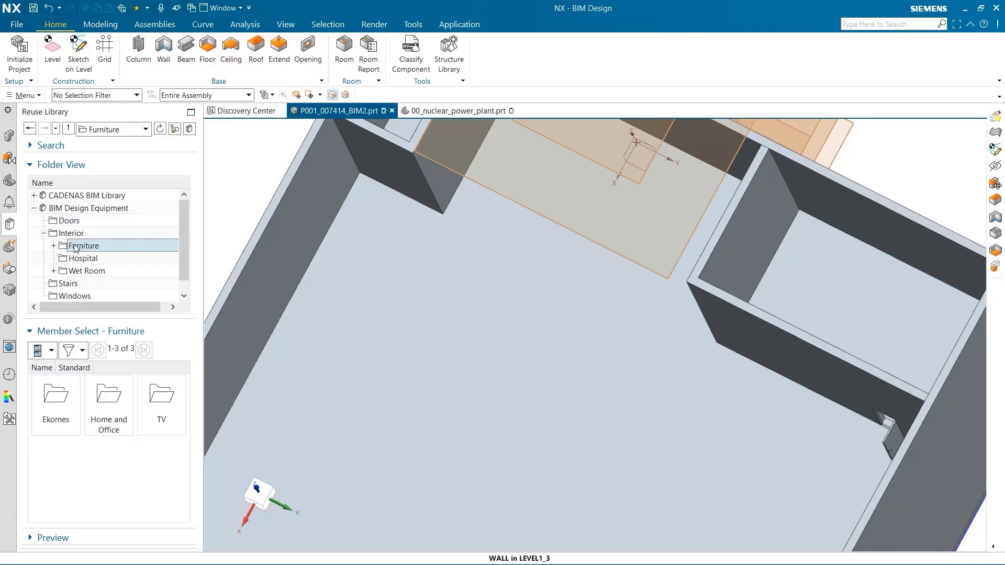
double_click(74, 248)
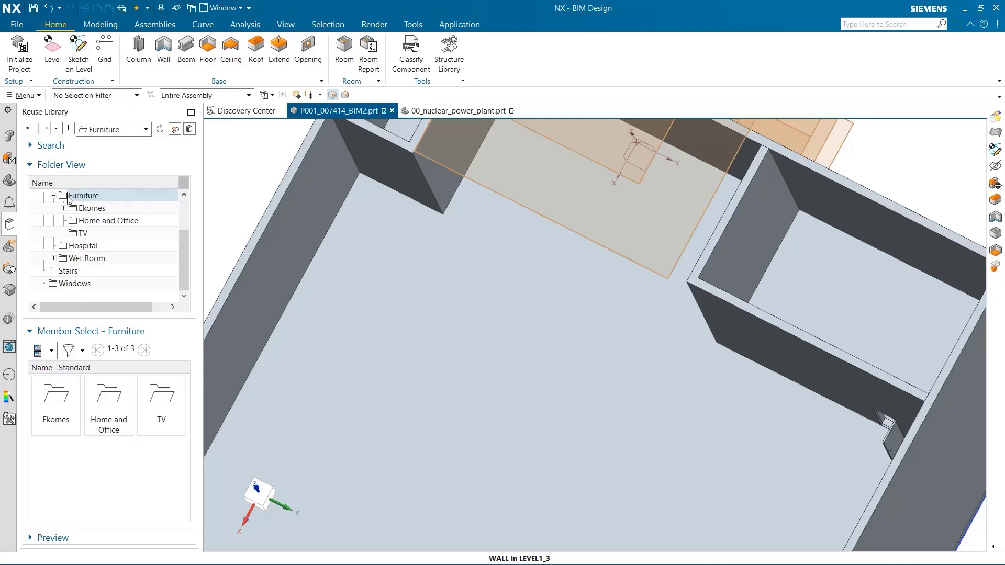
double_click(110, 395)
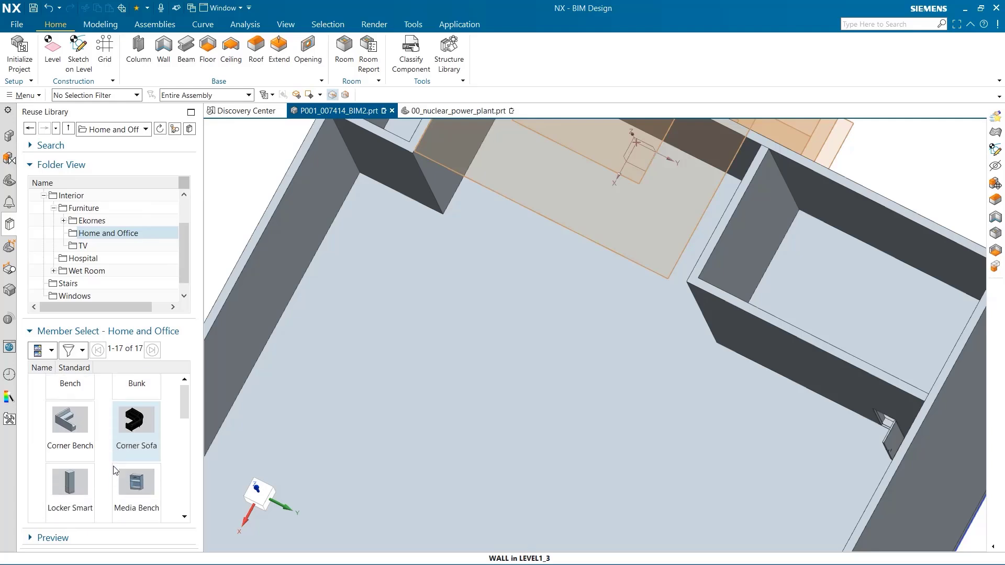
scroll(119, 467, "down", 2)
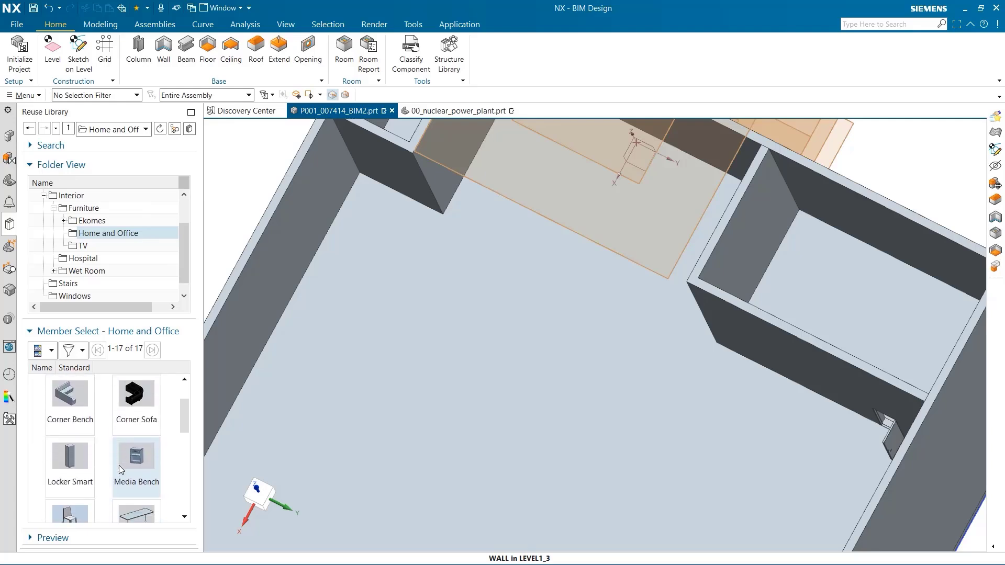
scroll(120, 466, "down", 1)
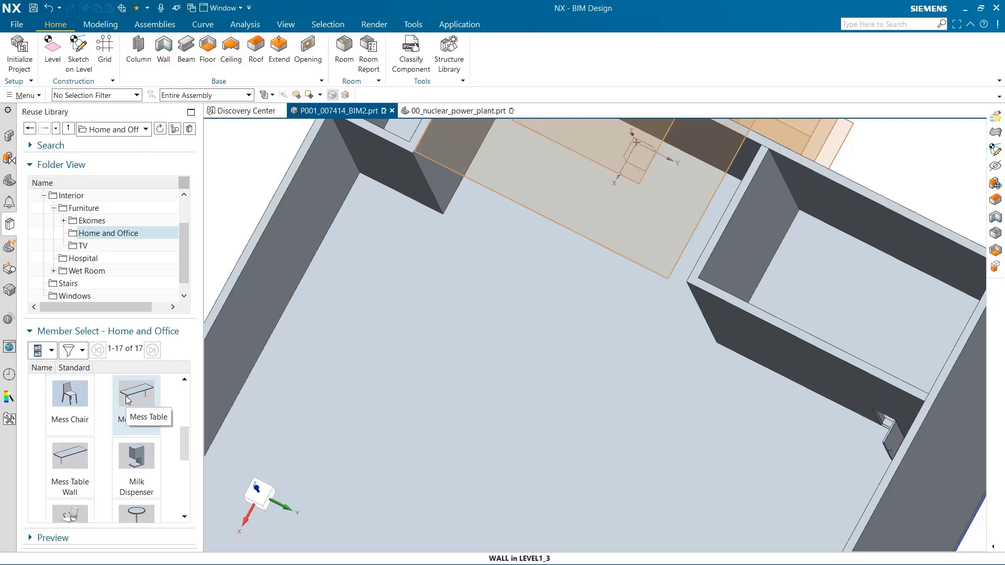
left_click_drag(127, 400, 819, 257)
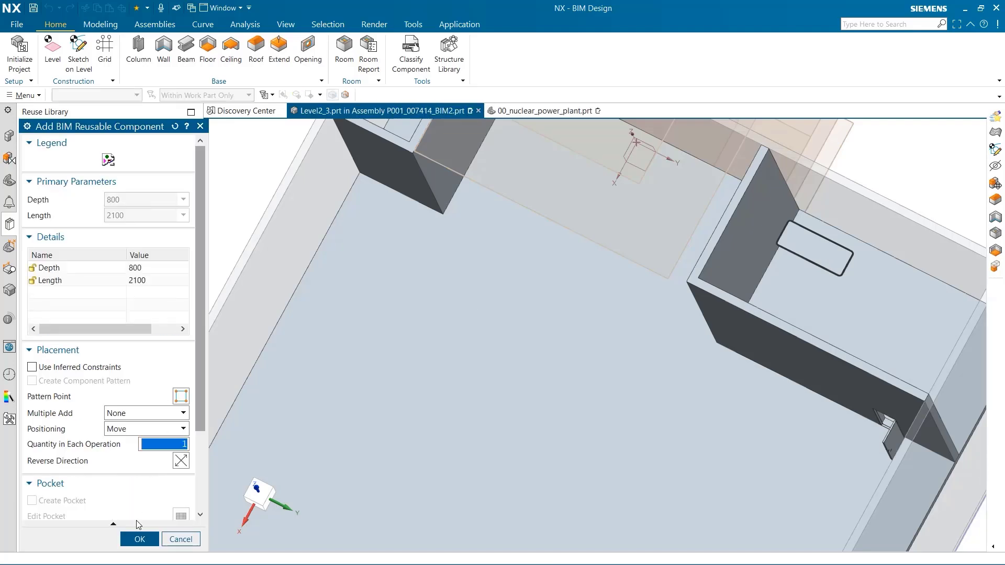
left_click(140, 539)
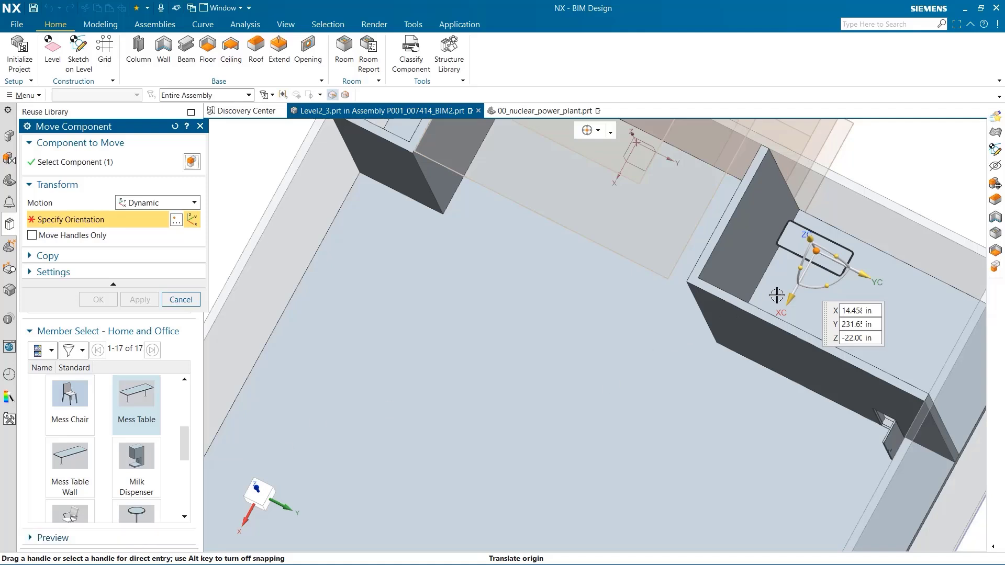
- Rotate the table -90° and shift it to X 31.45, Y 206.65 in against the inner wall
left_click_drag(826, 286, 748, 279)
left_click_drag(768, 225, 751, 222)
scroll(837, 238, "up", 3)
scroll(837, 238, "up", 2)
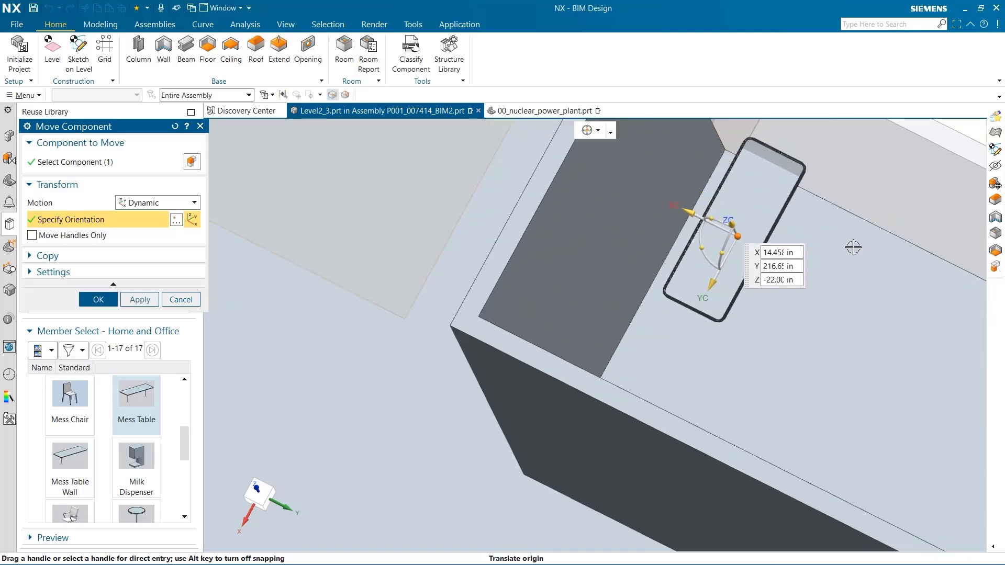
left_click_drag(726, 309, 709, 341)
left_click_drag(691, 273, 677, 268)
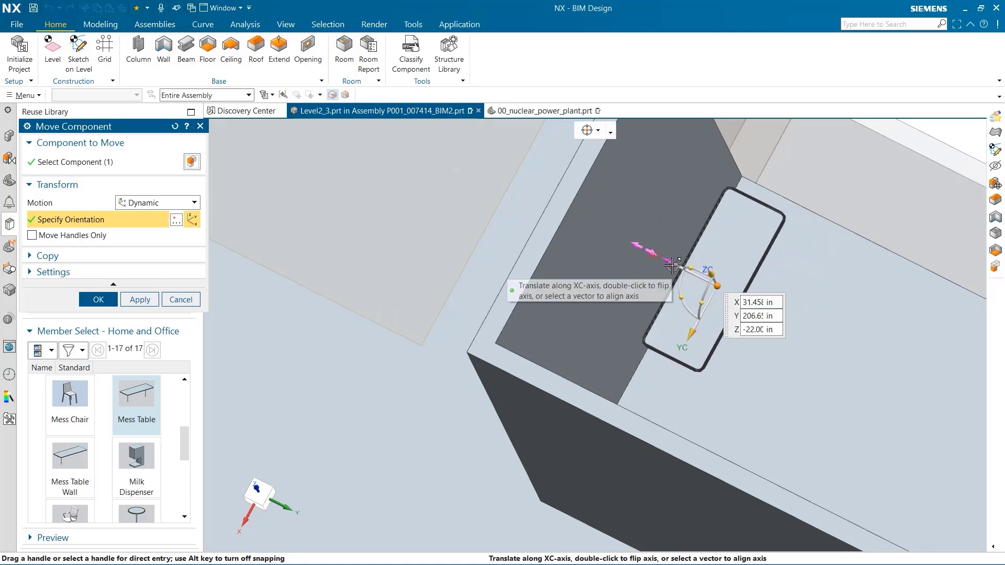
middle_click_drag(426, 344, 448, 336)
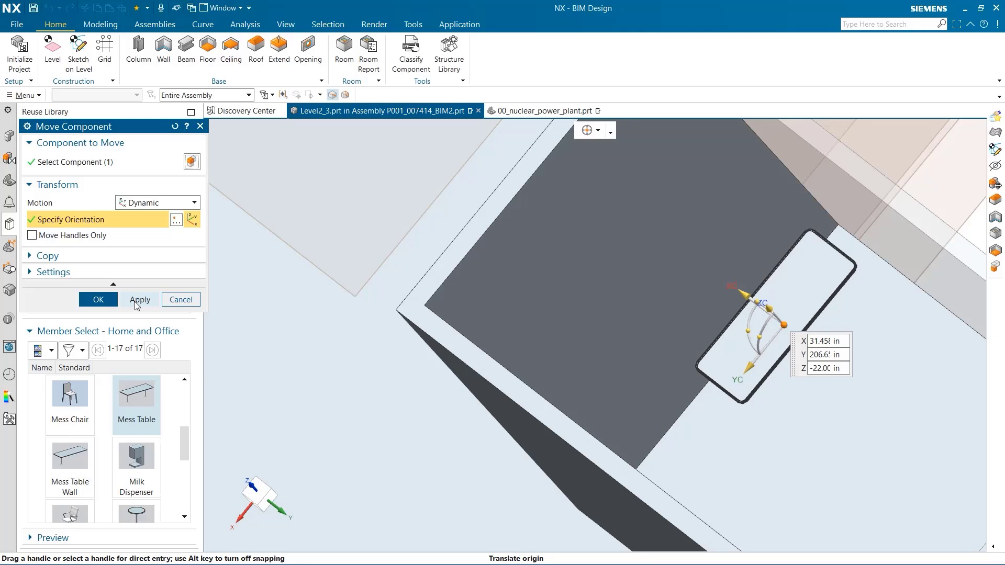
- Confirm the table's position and place an Office Chair beside it, leaving it where dropped
left_click(109, 300)
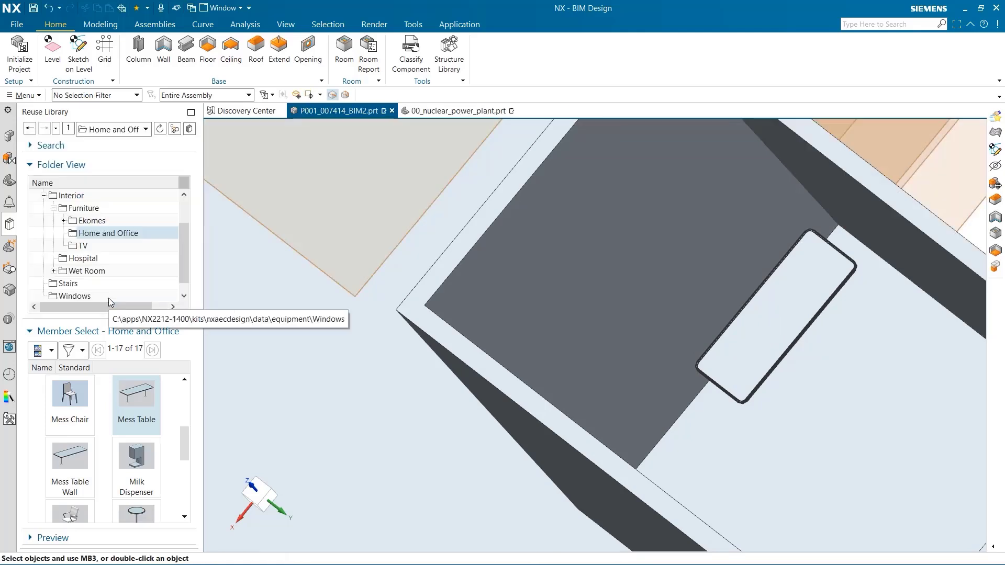
scroll(107, 382, "down", 1)
left_click_drag(70, 479, 849, 378)
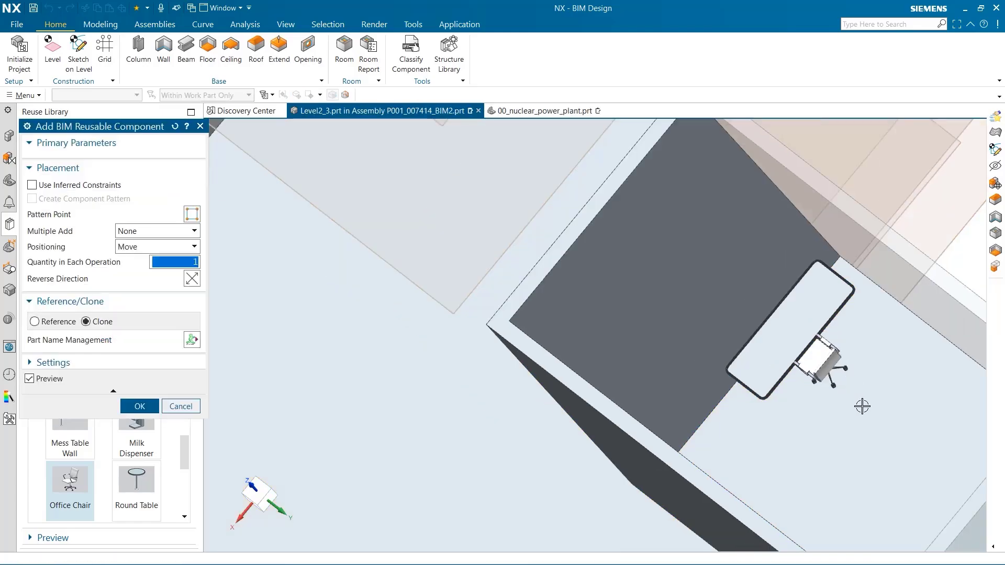
middle_click_drag(861, 406, 888, 411)
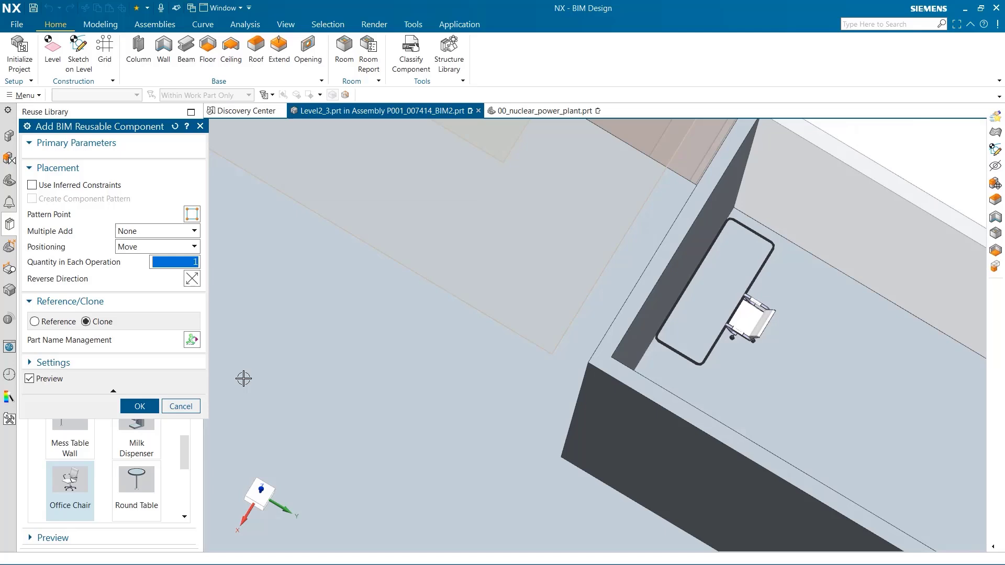
left_click(139, 406)
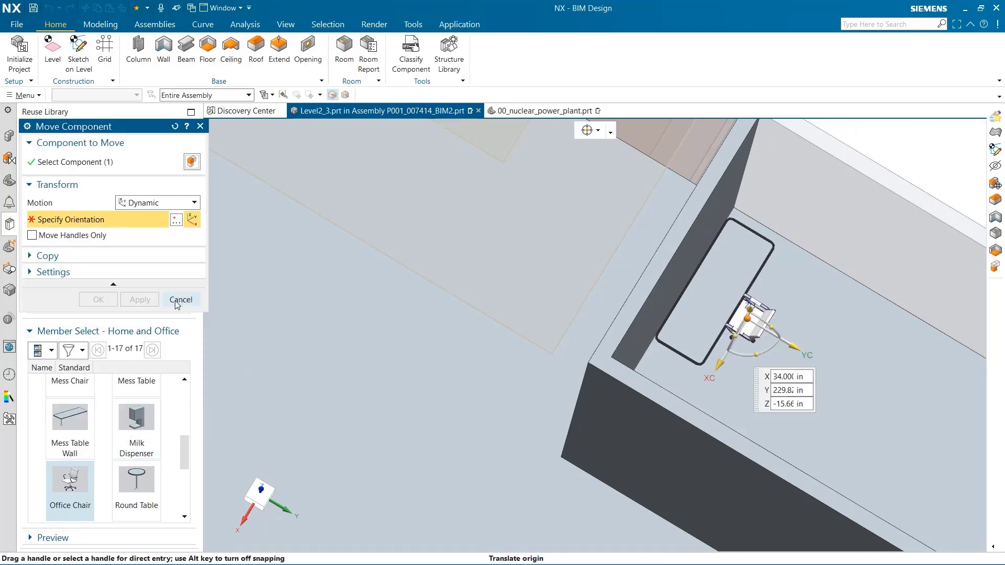
left_click(180, 300)
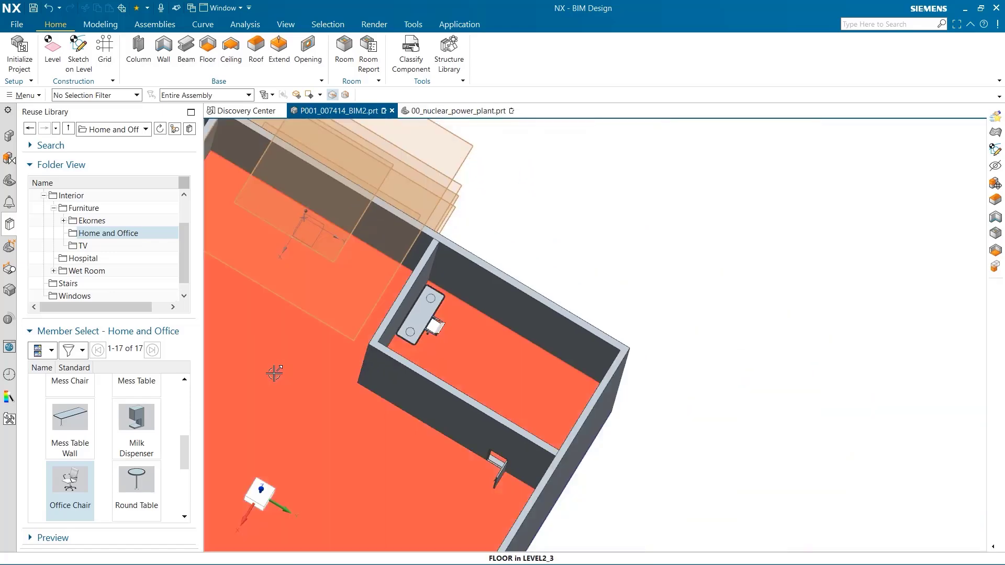
- Show the Reuse Library's Windows folder listing Window 1–3
scroll(341, 333, "up", 3)
scroll(341, 333, "down", 5)
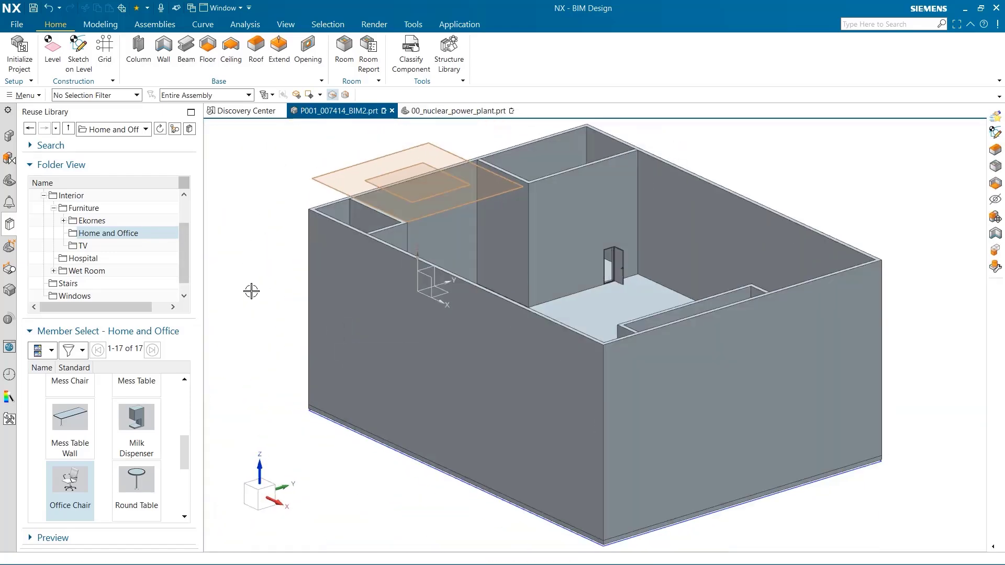
left_click(99, 296)
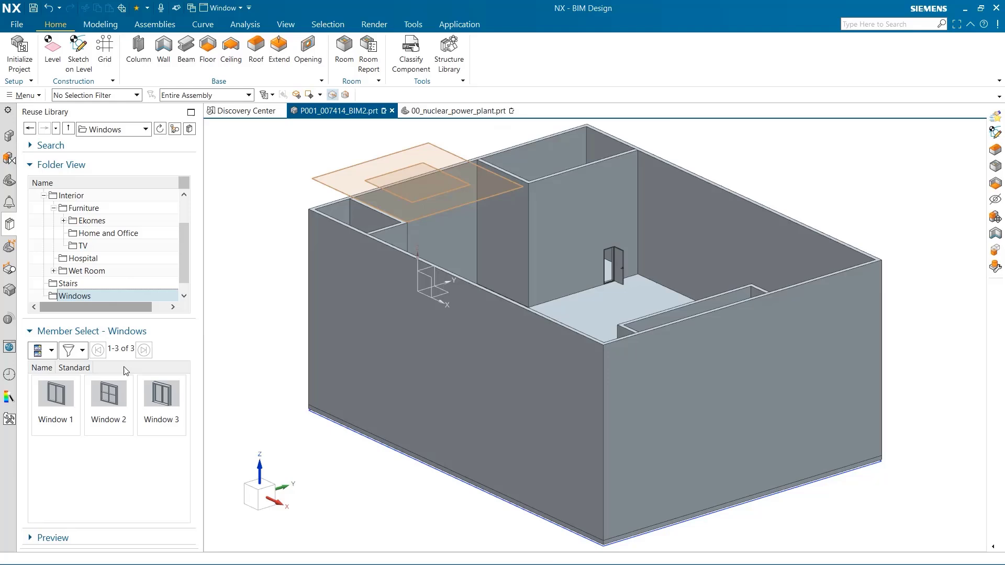
- Place Window 2 on the front wall at 1000 × 1000 height and width, set to Pattern after Add
left_click_drag(112, 402, 342, 303)
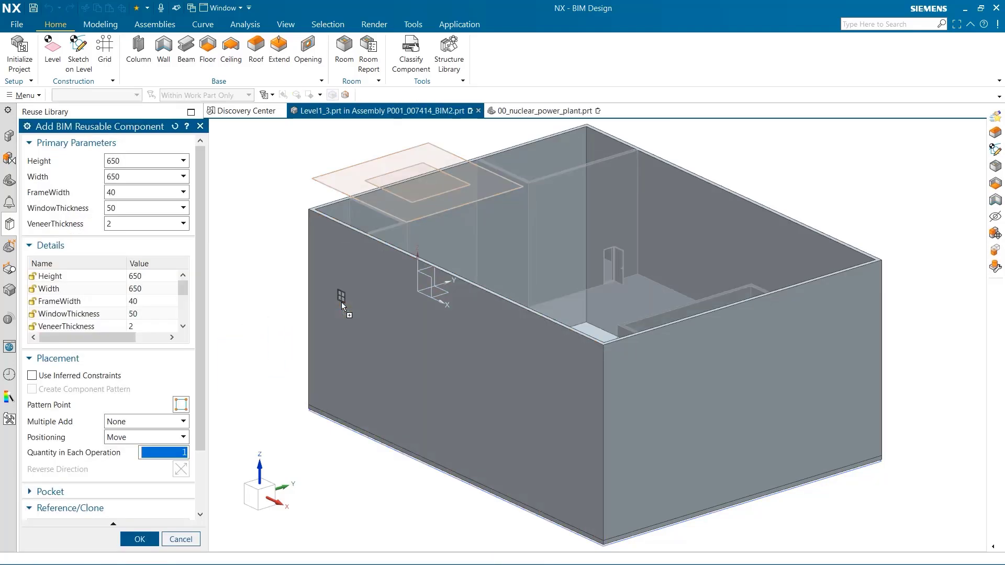
left_click(180, 161)
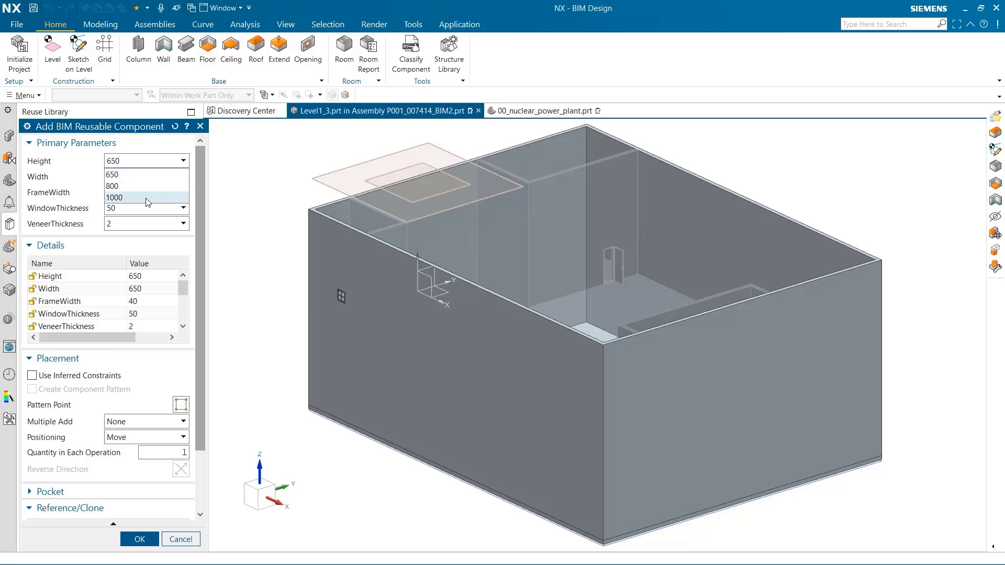
left_click(149, 200)
left_click(156, 178)
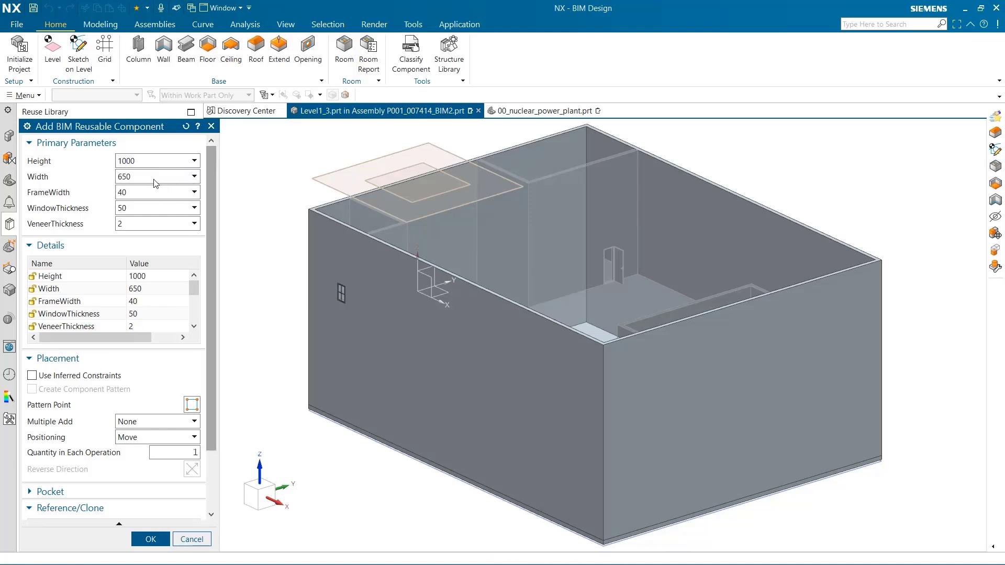
left_click(145, 212)
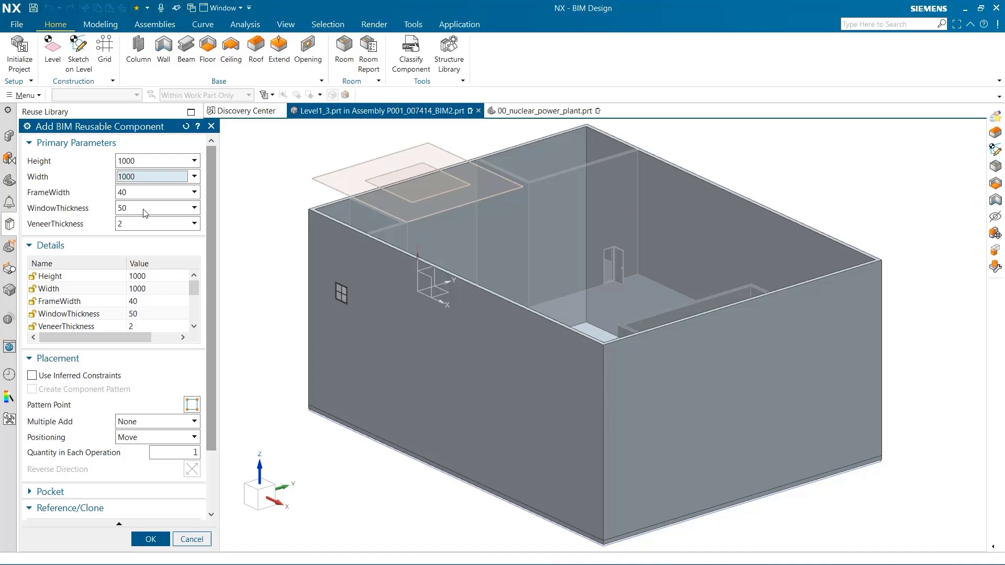
left_click(177, 422)
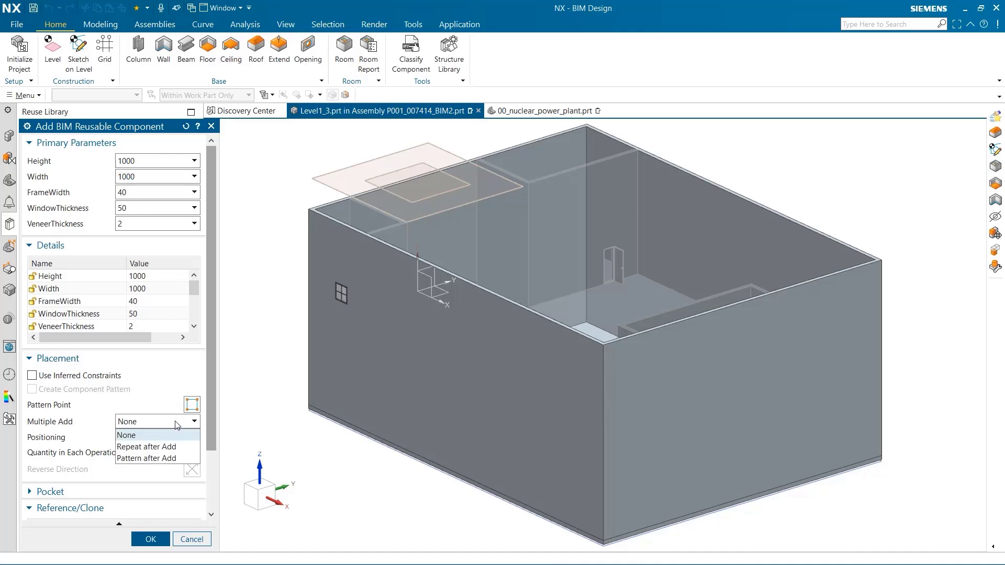
left_click(165, 458)
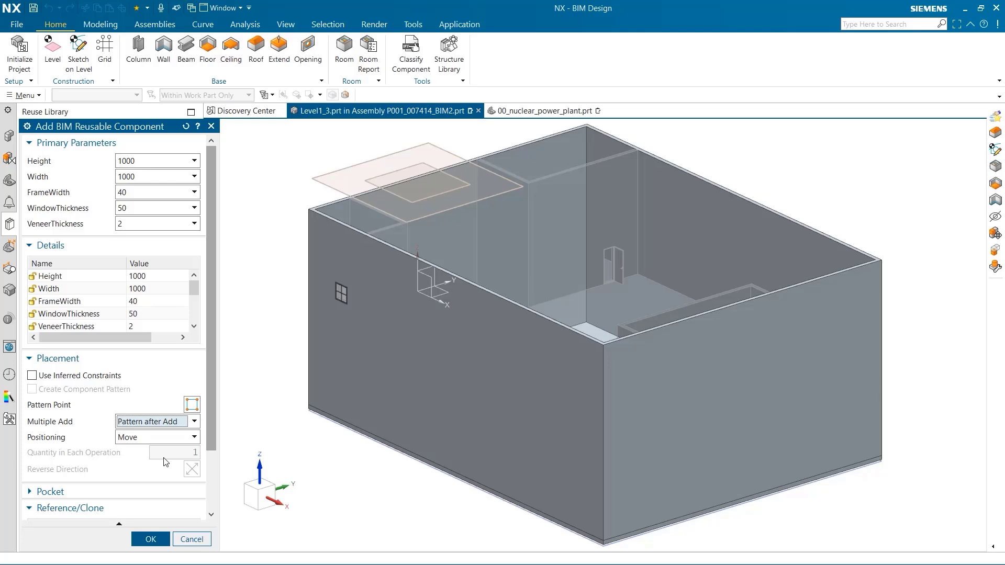
left_click(148, 539)
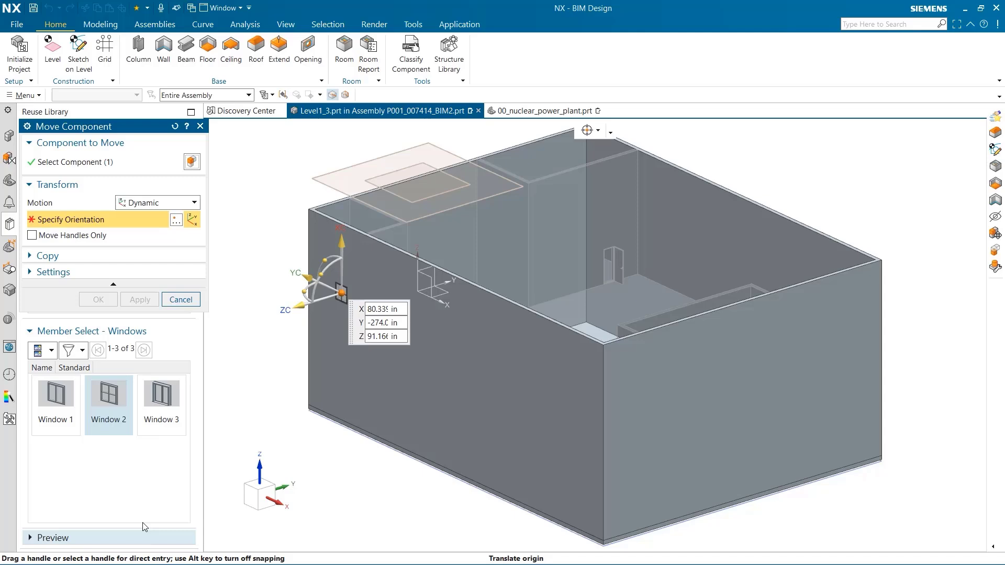
- Shift the window along the wall and pattern it 8 across at 100 in, 2 rows at 200 in
left_click_drag(303, 281, 292, 277)
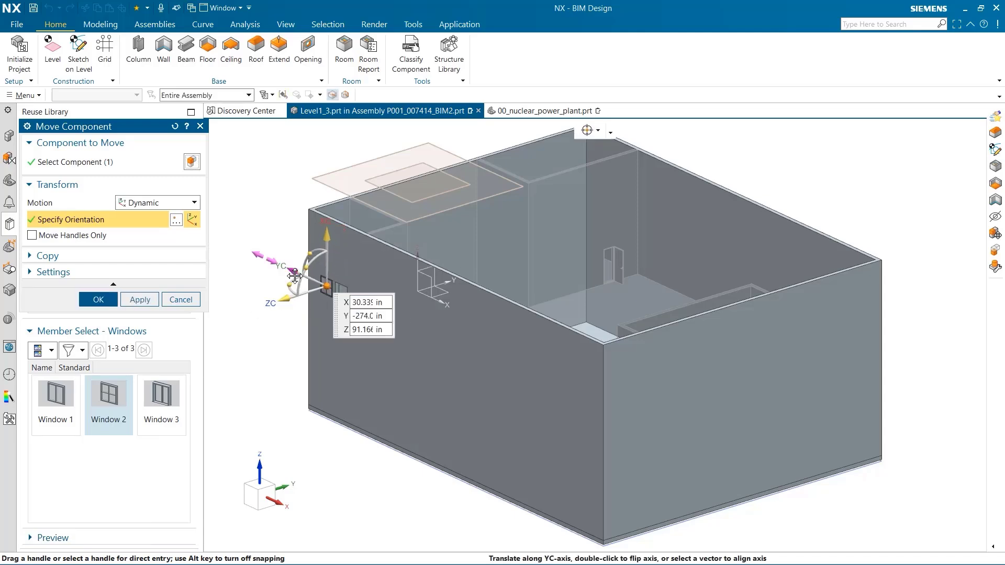
left_click(107, 304)
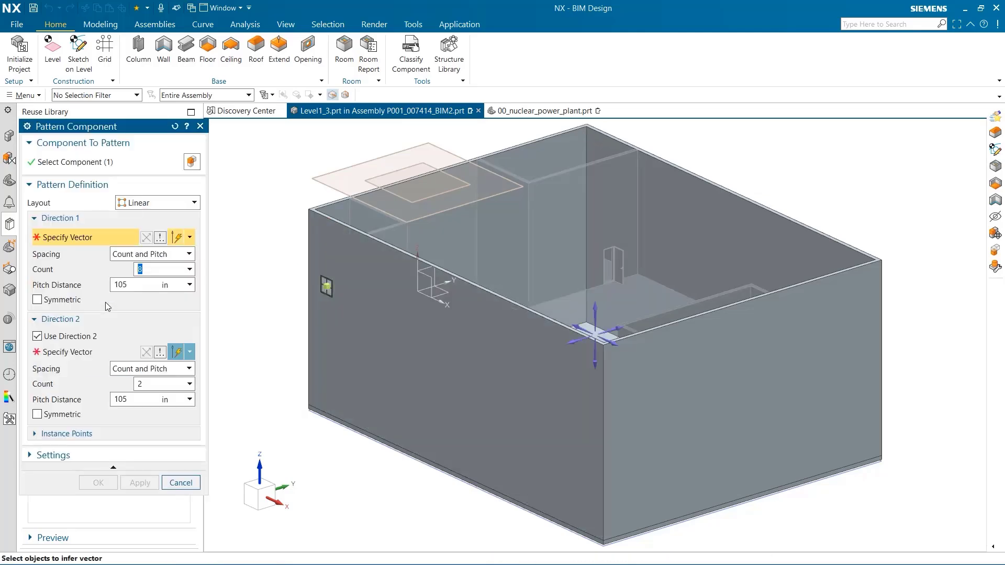
left_click(615, 345)
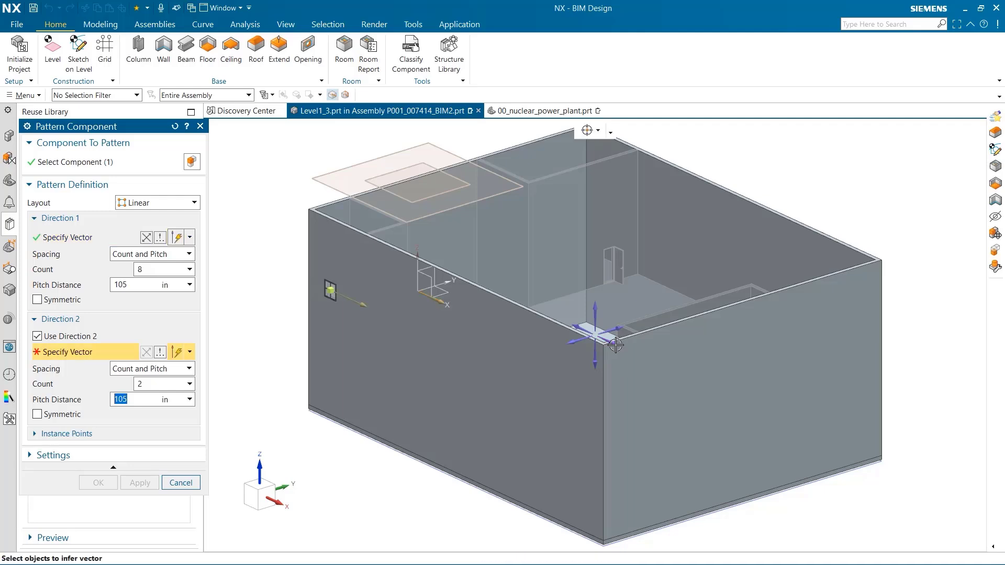
left_click(139, 283)
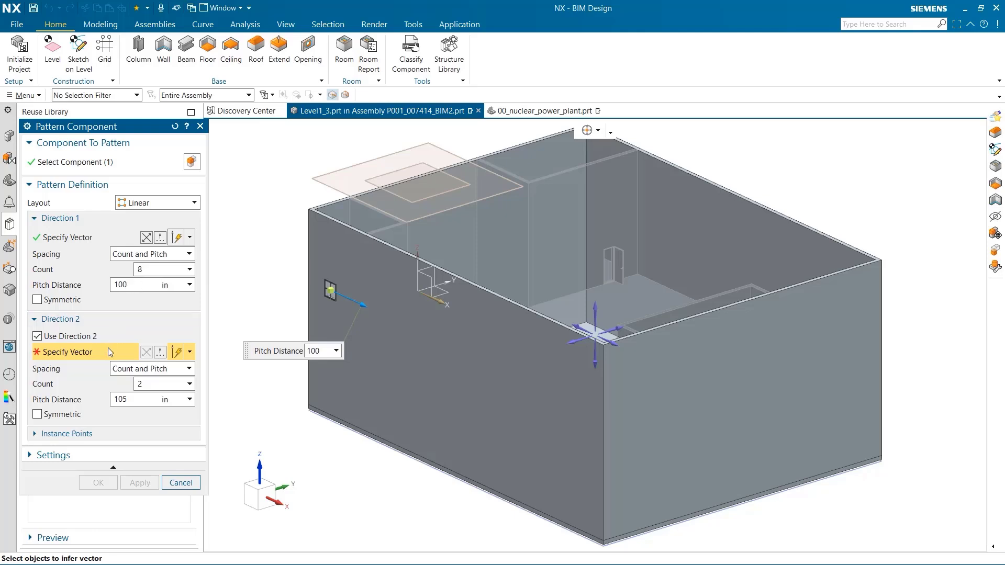
left_click(589, 361)
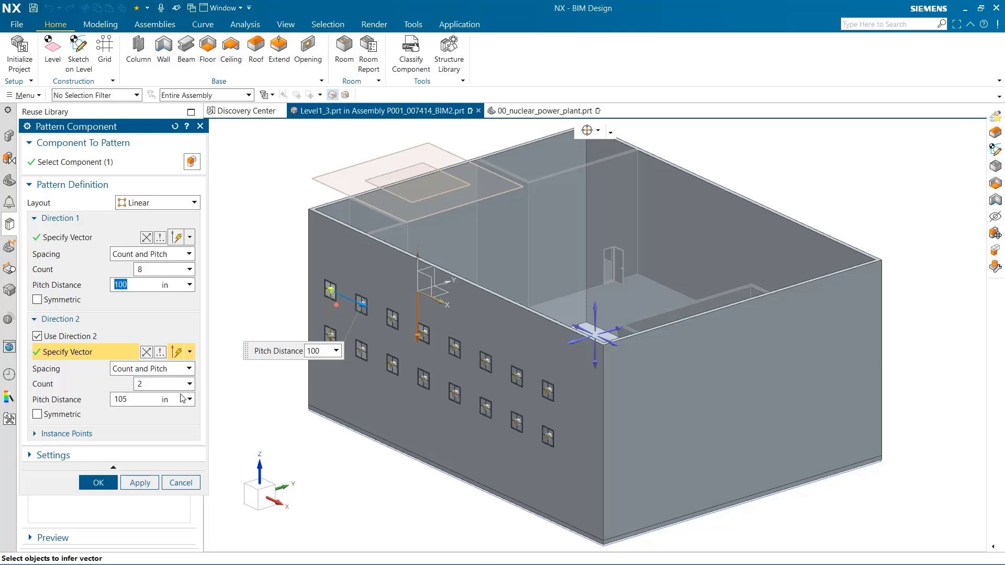
left_click(135, 398)
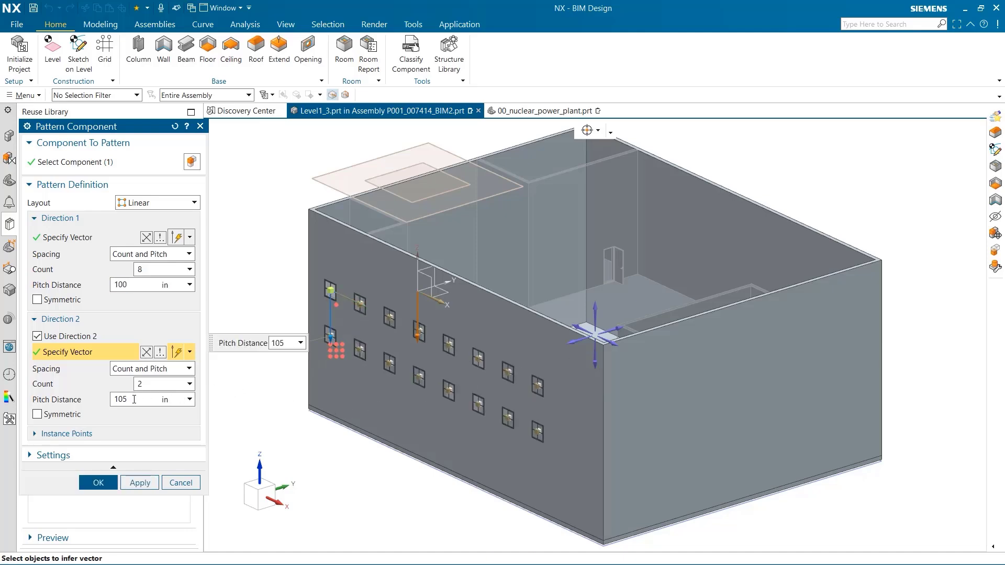
type("1")
key("BackSpace")
type("200")
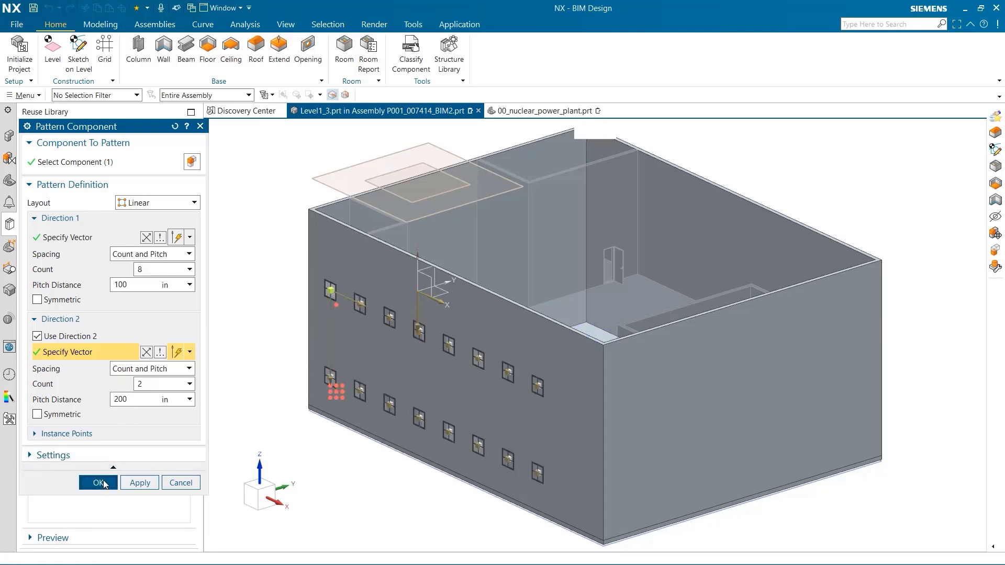
left_click(98, 482)
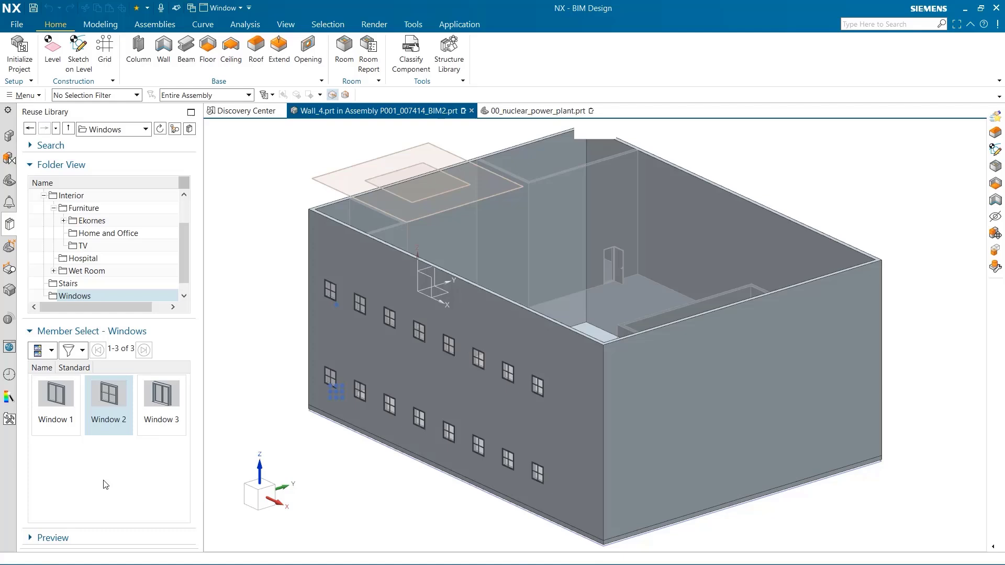
- Browse the CADENAS AKO Armaturen and Biral airconditioning/refrigeration parts, then show the BIM Design Navigator
scroll(110, 267, "up", 1)
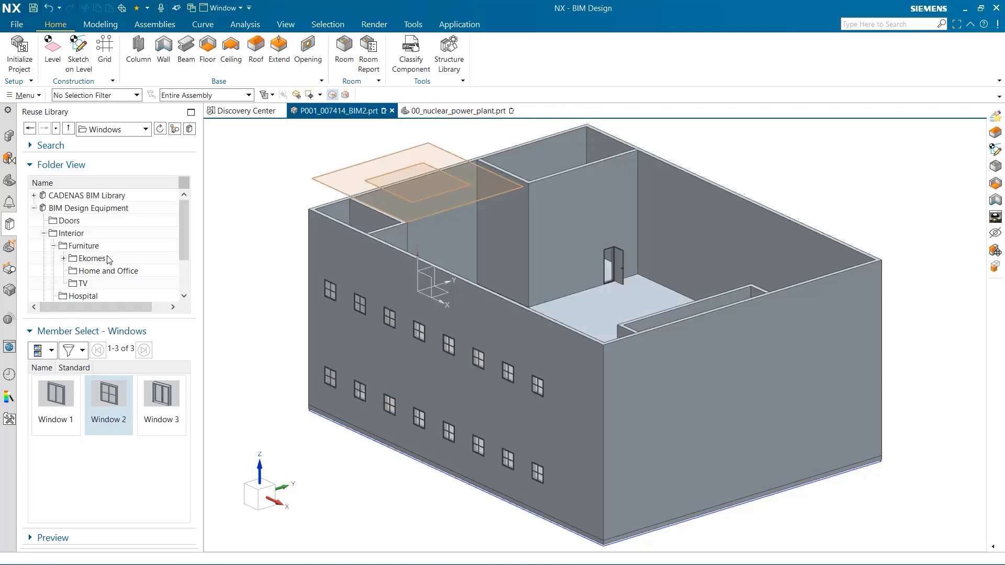
left_click(33, 195)
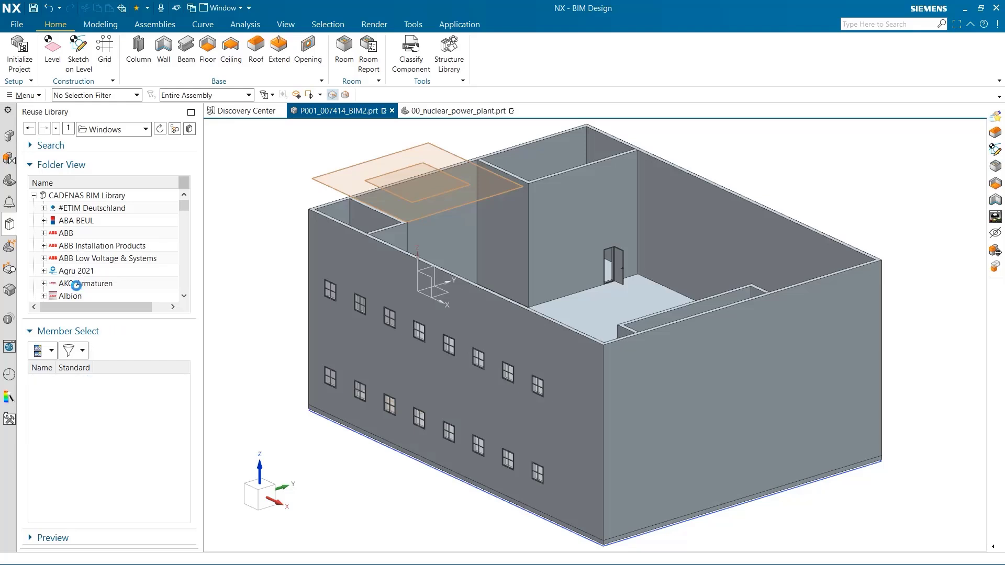
left_click(76, 284)
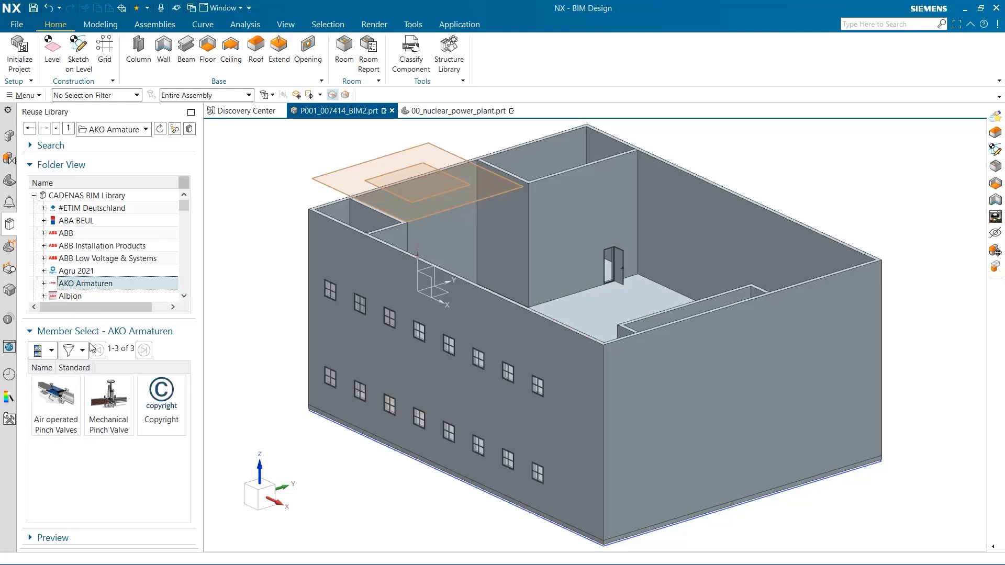
scroll(86, 278, "down", 5)
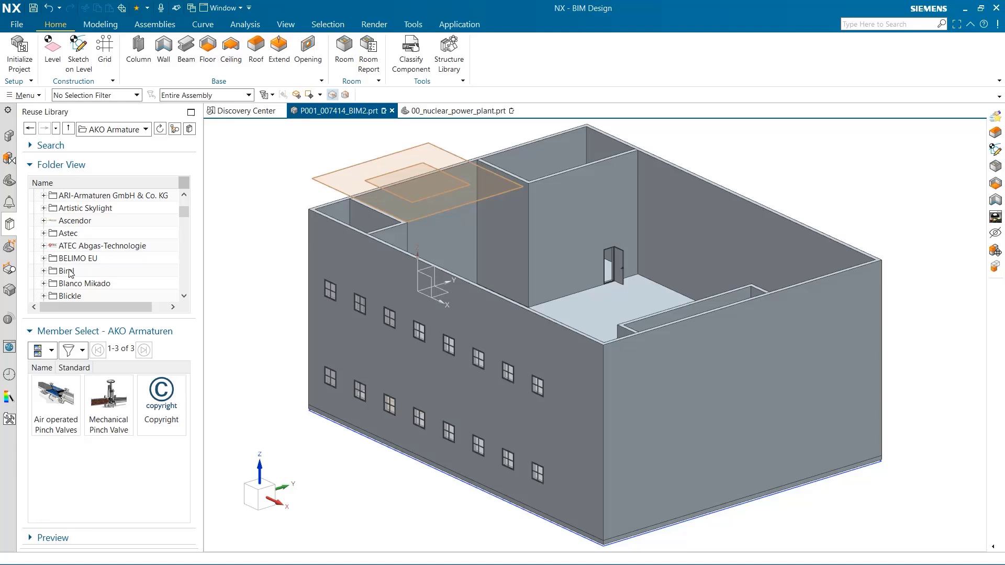
left_click(68, 270)
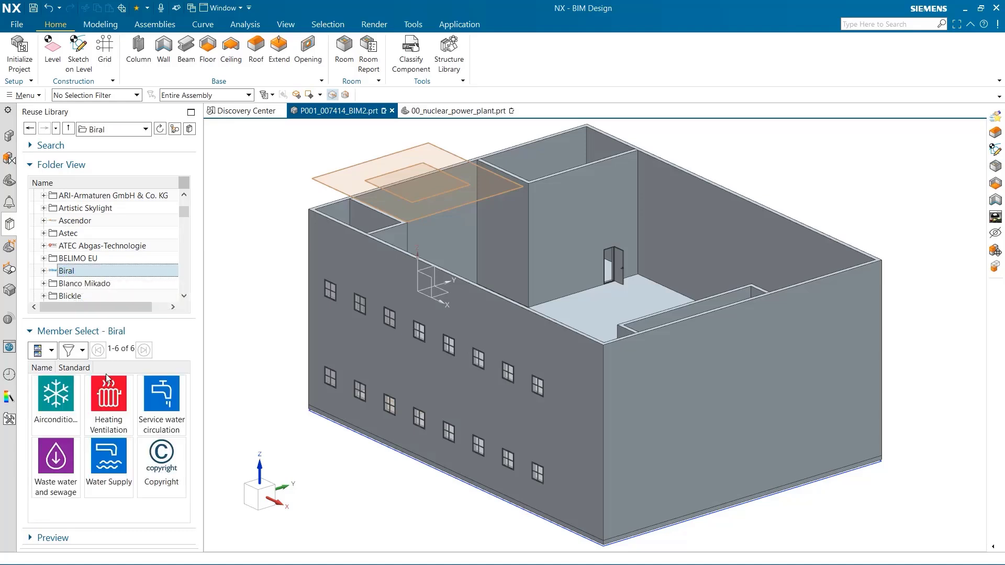
double_click(62, 410)
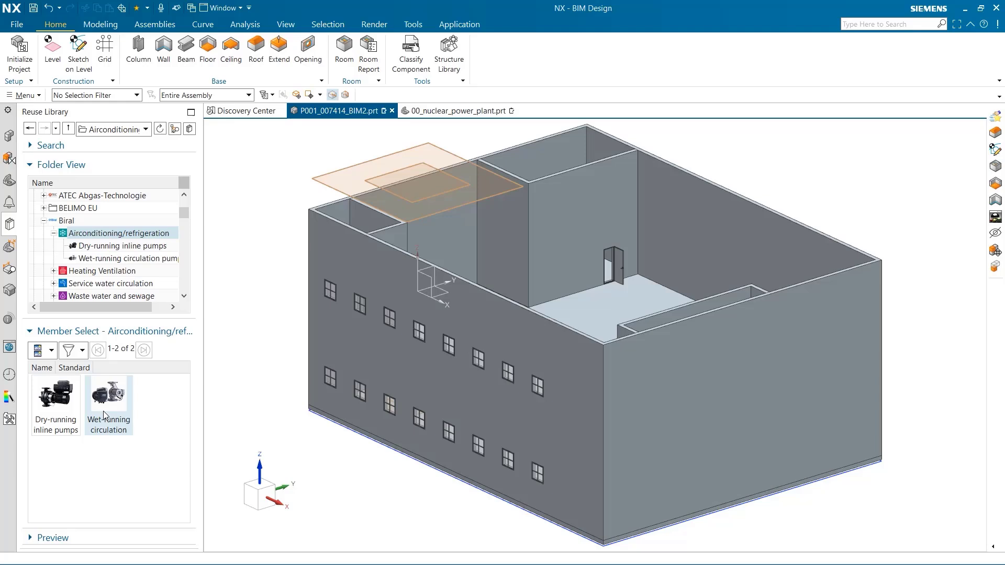
left_click(10, 290)
- Show Roof (3) again and switch to 00_nuclear_power_plant.prt, rotating the plant to inspect it
left_click(67, 306)
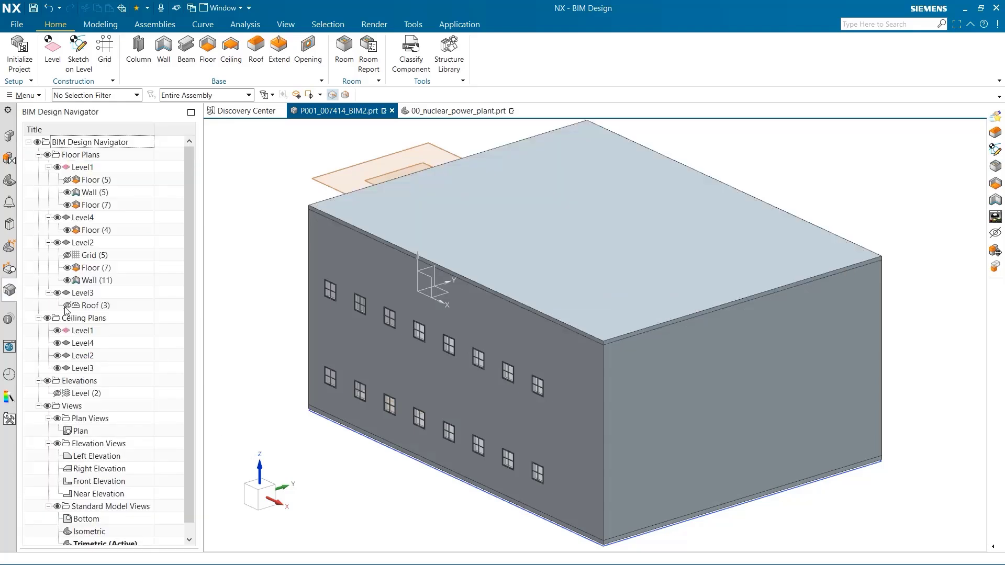
left_click(454, 111)
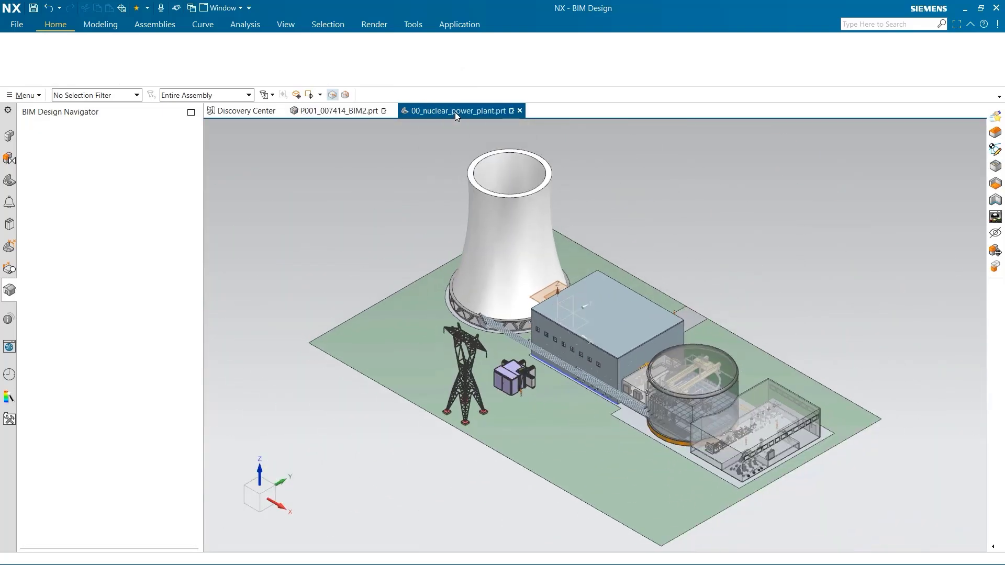
middle_click_drag(556, 373, 615, 407)
scroll(560, 353, "up", 5)
scroll(618, 375, "down", 5)
- Orbit the power plant assembly to a lower overview angle showing the windowed building
middle_click_drag(487, 465, 493, 460)
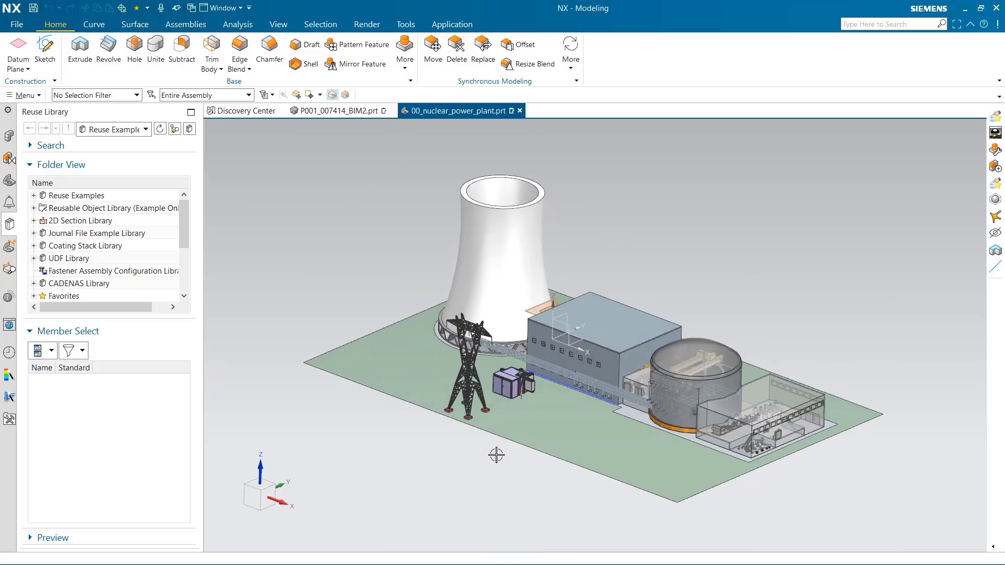